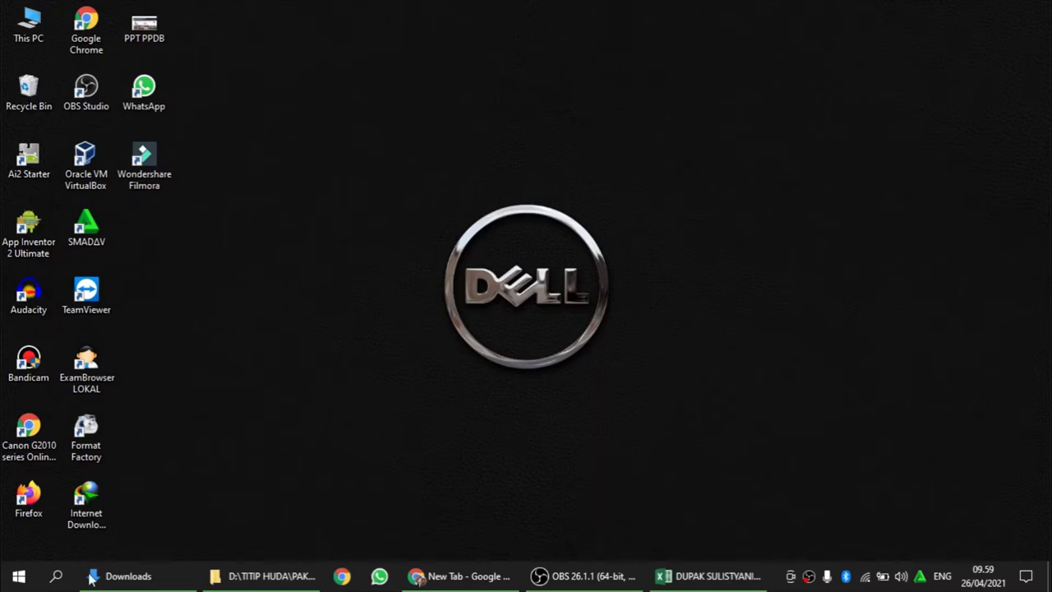
# Open the Windows Start menu to reach the PowerPoint 2016 tile.
pyautogui.click(18, 576)
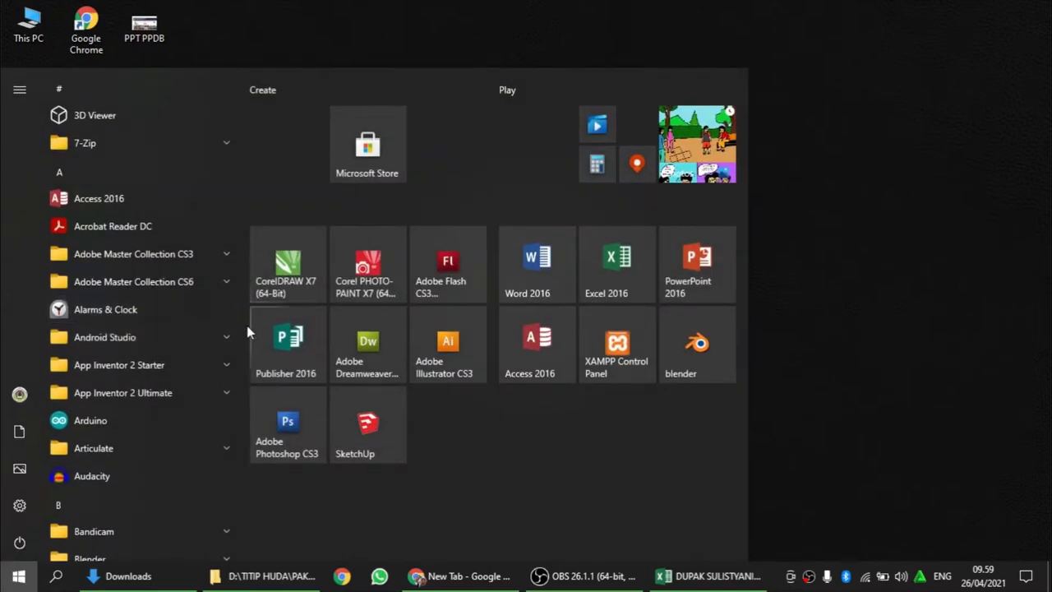
# Launch PowerPoint 2016, dismiss the activation notice, and start a blank presentation.
pyautogui.click(697, 272)
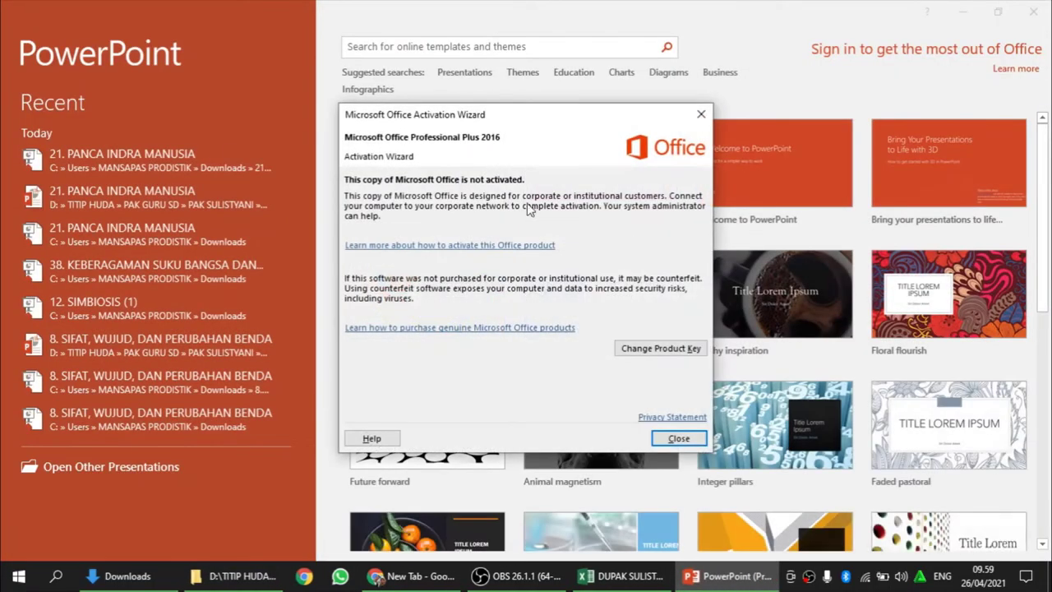
pyautogui.click(662, 438)
pyautogui.click(438, 164)
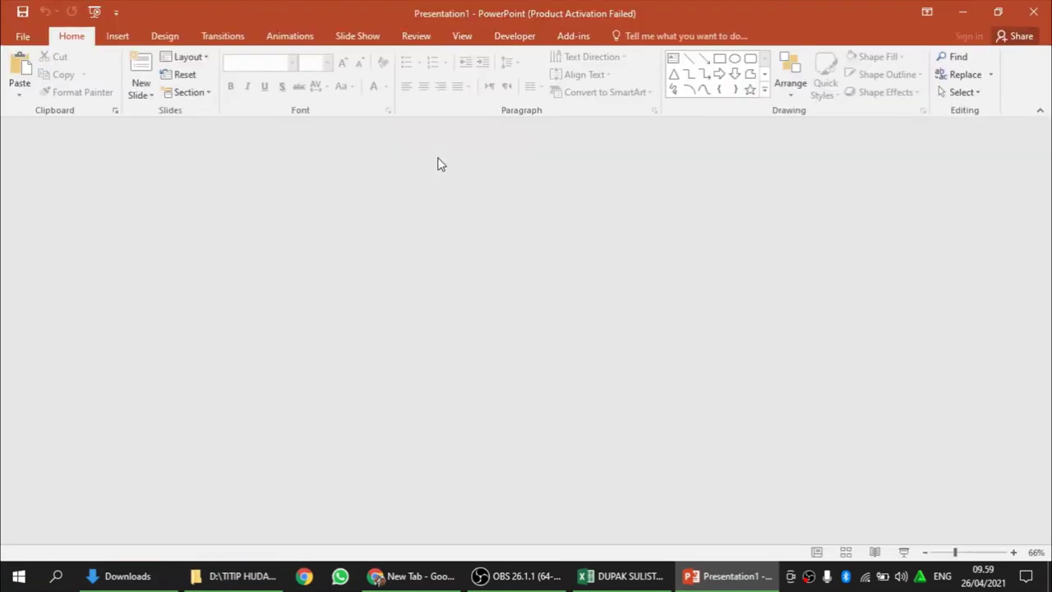
# Try opening 21. PANCA INDRA MANUSIA.ppsx from Downloads and cancel its modify-password prompt.
pyautogui.click(23, 36)
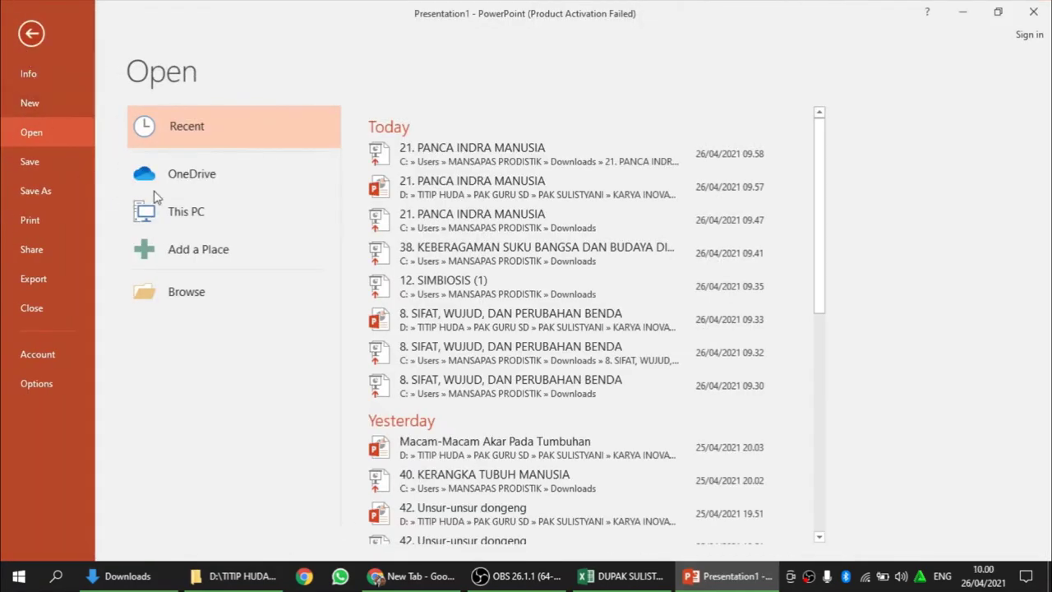
pyautogui.click(193, 293)
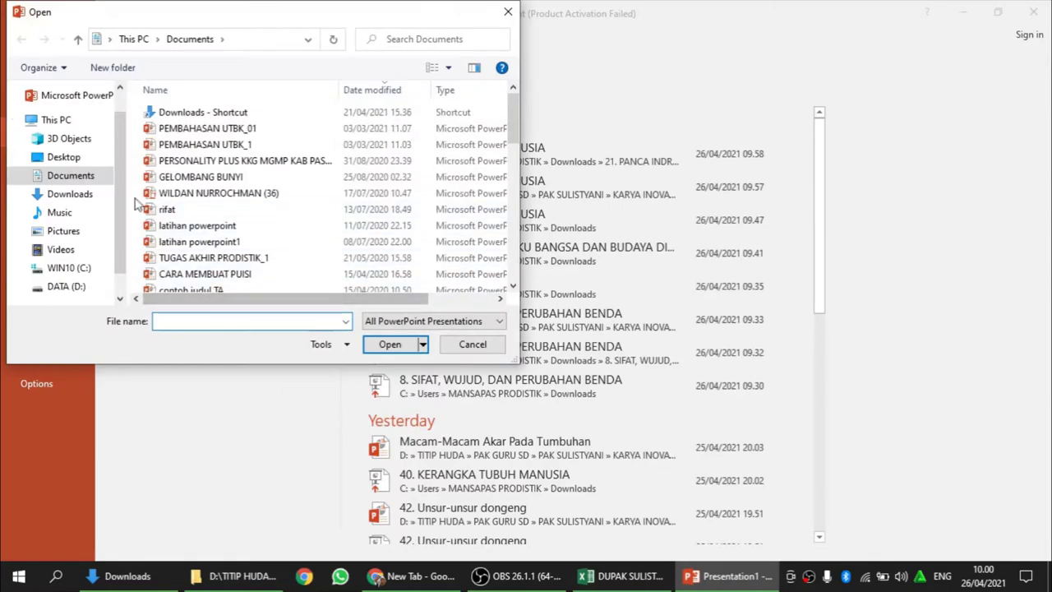
pyautogui.click(82, 194)
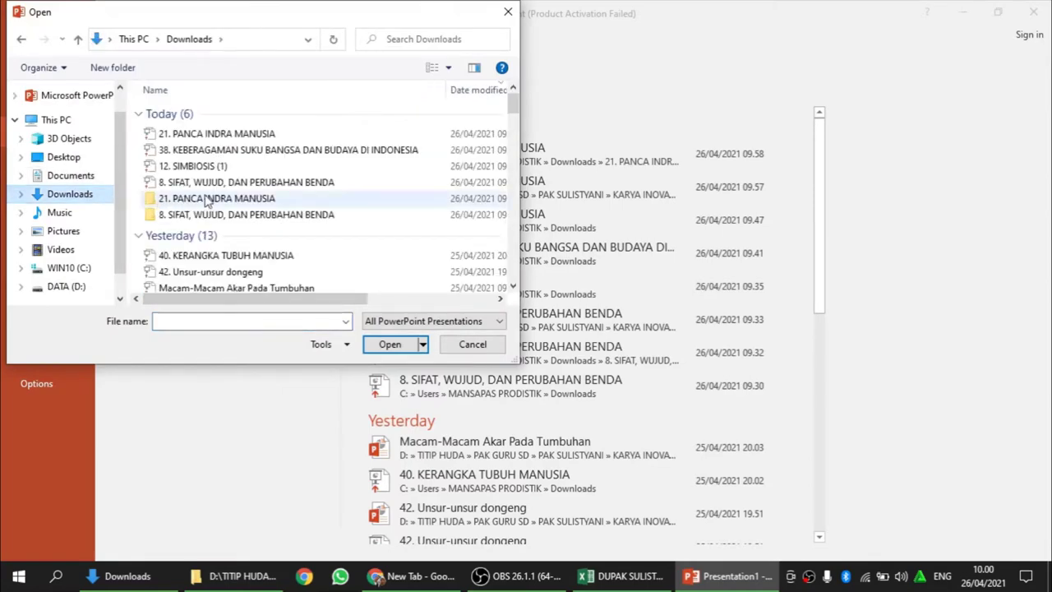
pyautogui.doubleClick(238, 135)
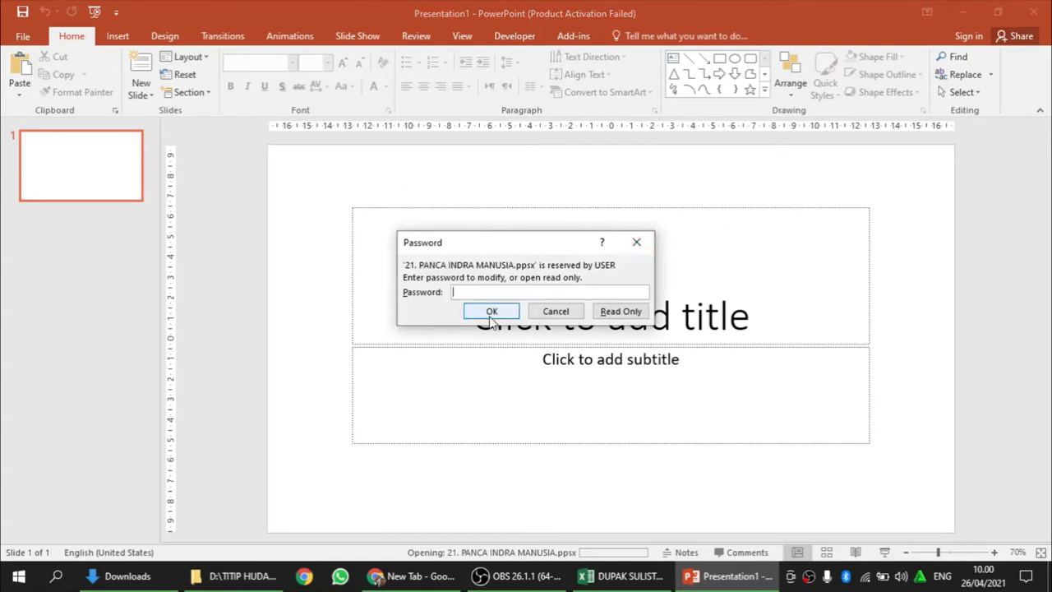
pyautogui.click(563, 309)
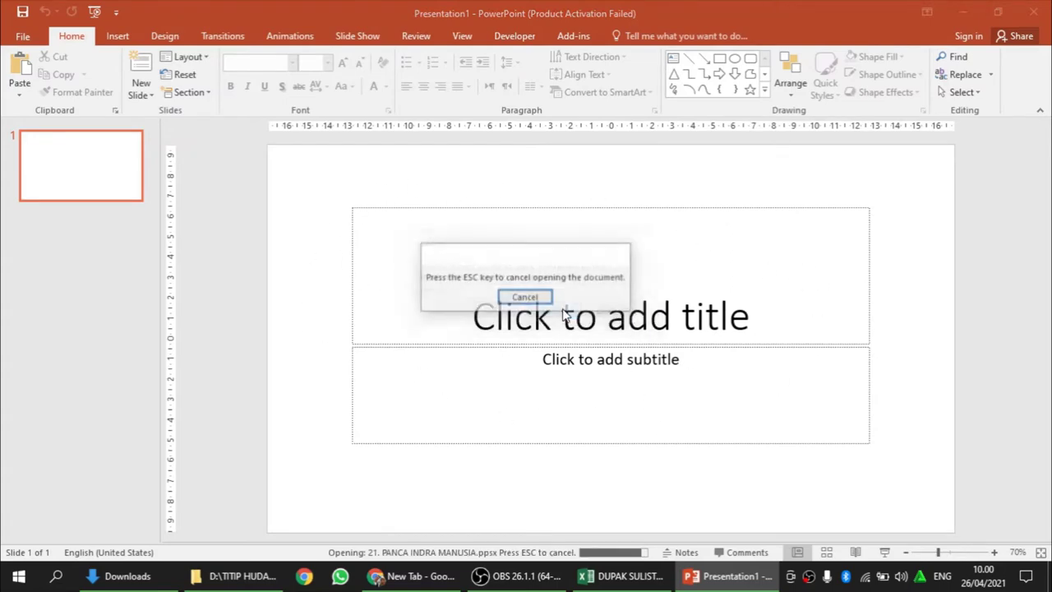
# Compress 21. PANCA INDRA MANUSIA.ppsx in Downloads into a zip with the default name.
pyautogui.click(136, 579)
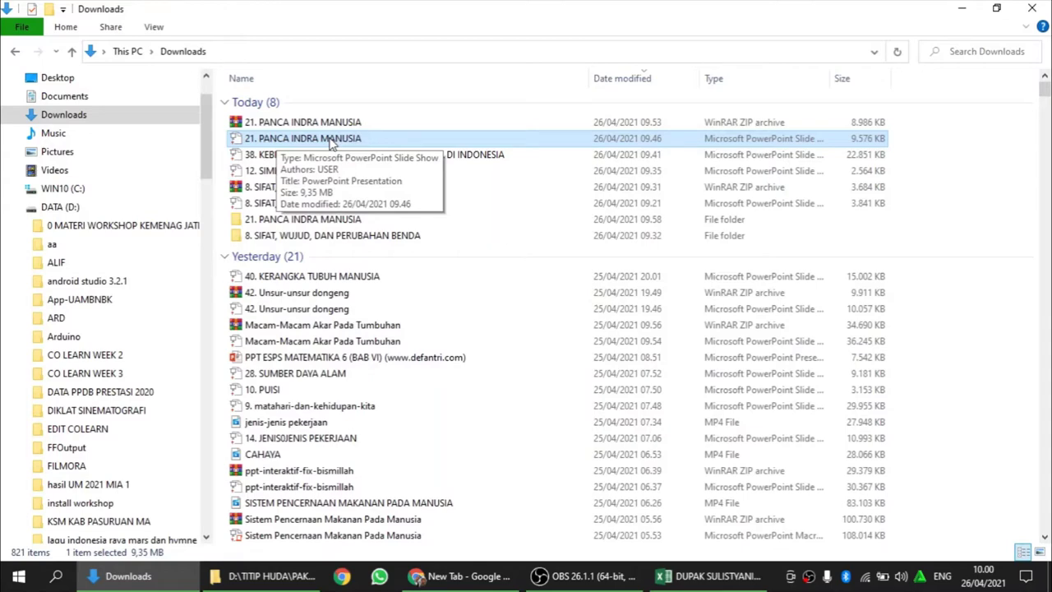
pyautogui.rightClick(333, 143)
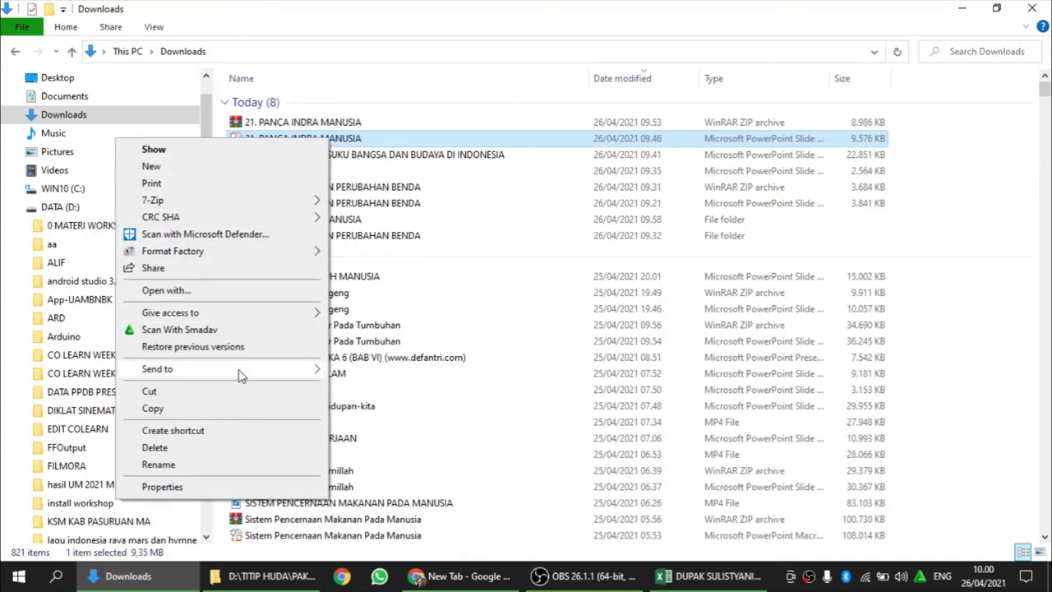
pyautogui.moveTo(157, 369)
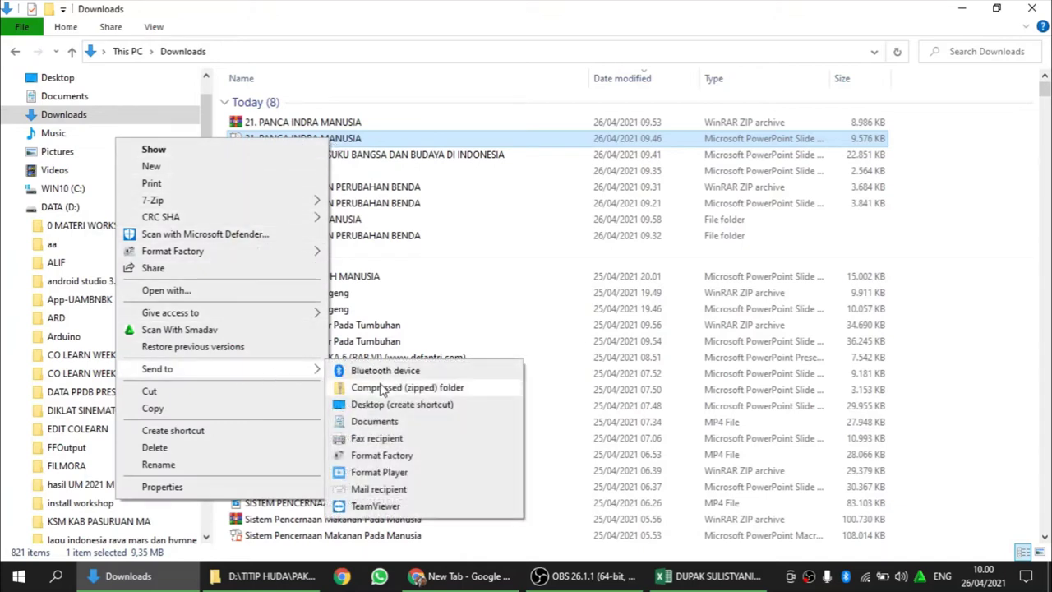
pyautogui.click(384, 390)
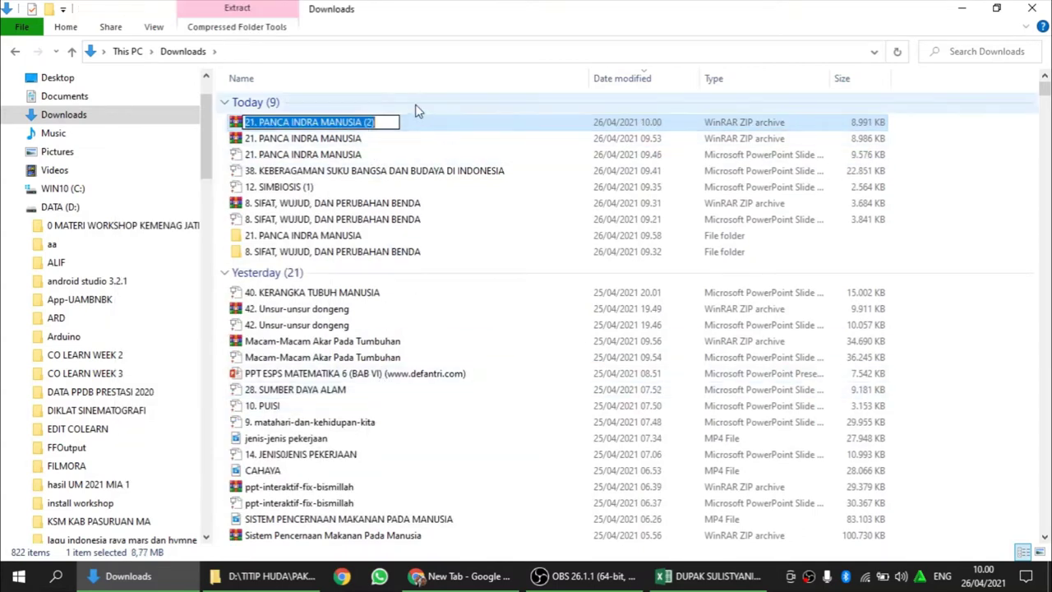
pyautogui.press('Return')
# Open the new 21. PANCA INDRA MANUSIA (2).zip in WinRAR.
pyautogui.click(238, 104)
pyautogui.click(245, 126)
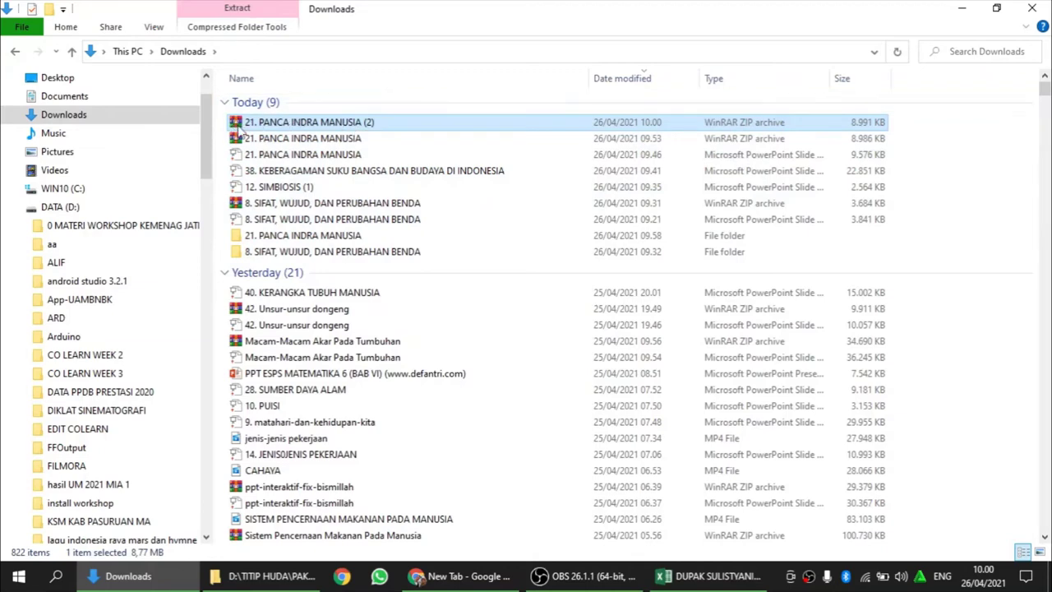
pyautogui.doubleClick(347, 123)
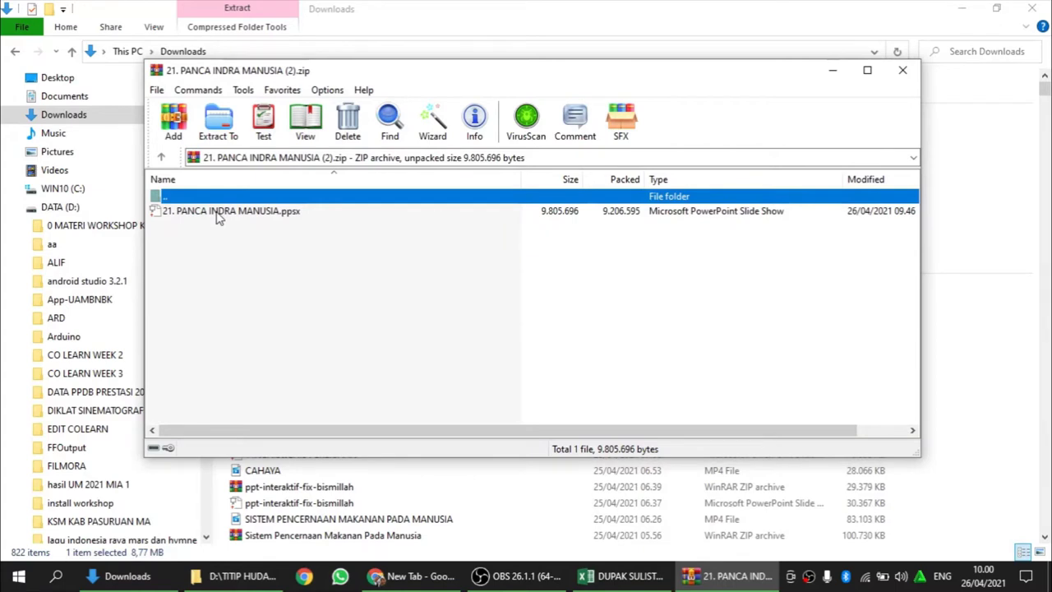
# View the .ppsx as an archive and open ppt/presentation.xml in Dreamweaver.
pyautogui.click(219, 212)
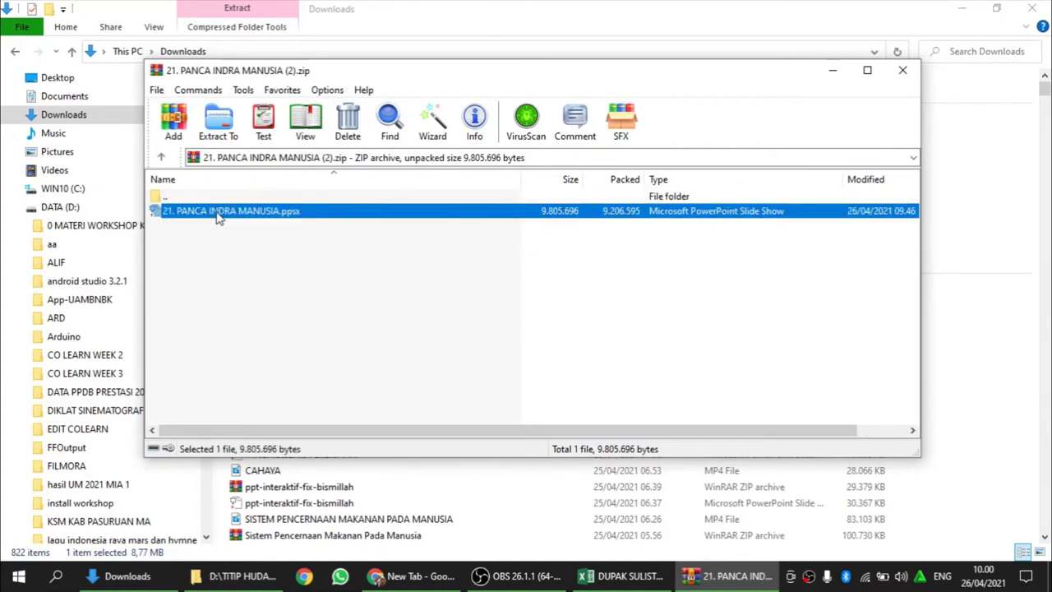
pyautogui.rightClick(216, 211)
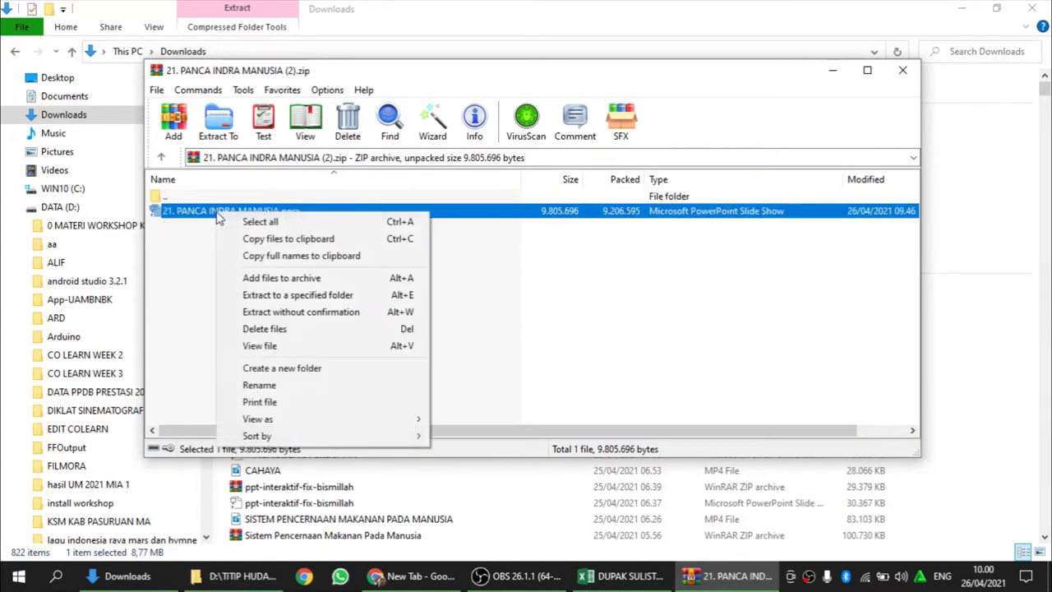
pyautogui.click(295, 347)
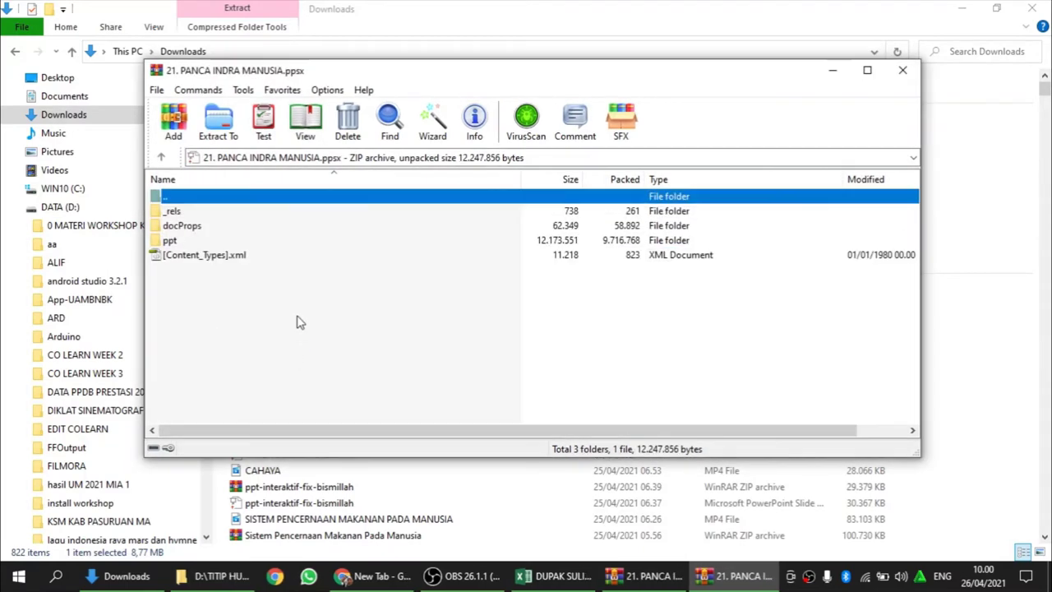
pyautogui.doubleClick(170, 241)
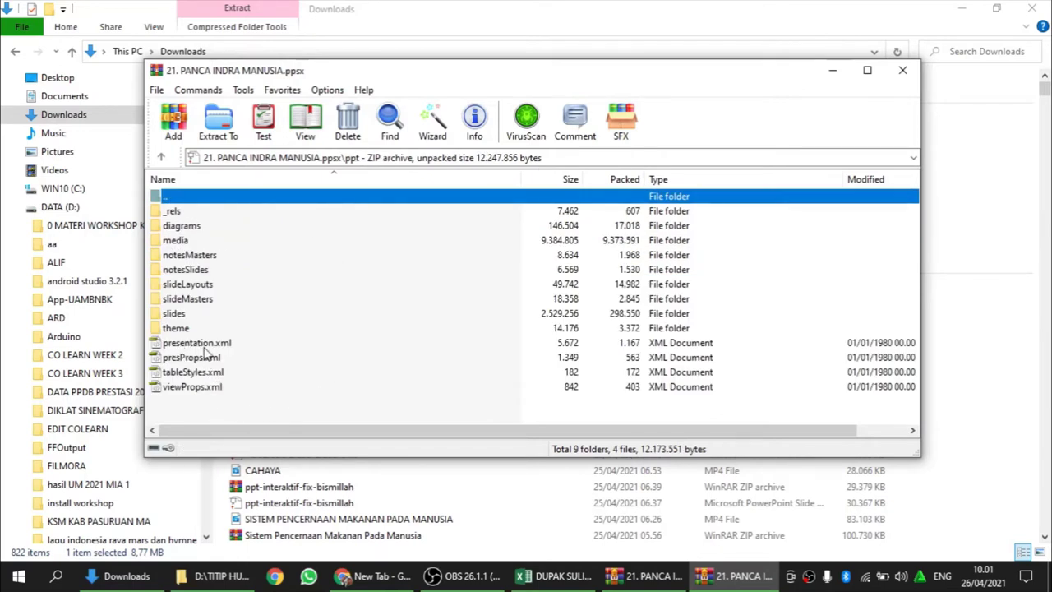
pyautogui.doubleClick(206, 343)
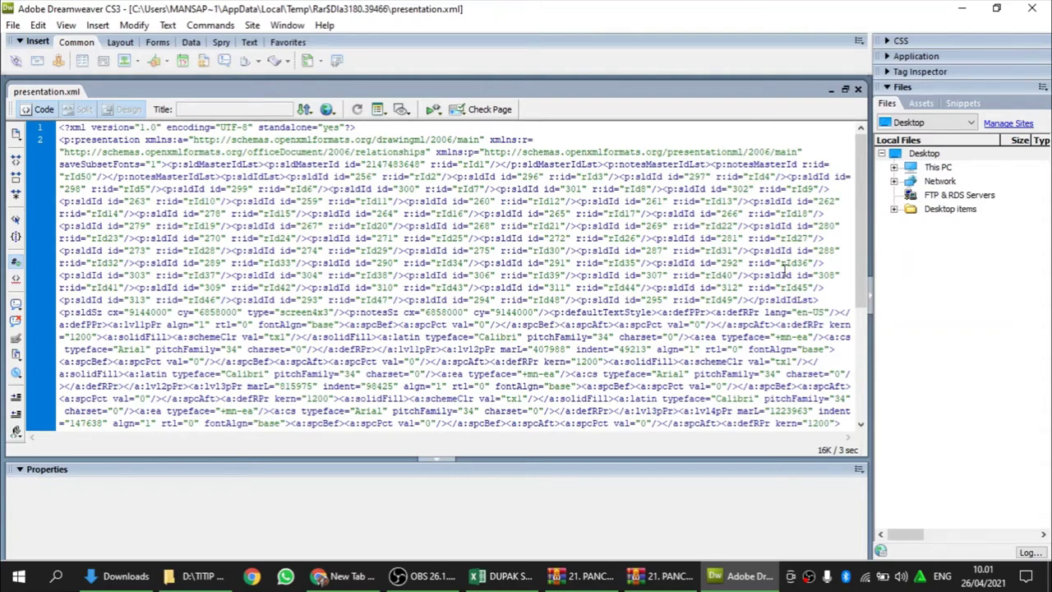
# Delete the <p:modifyVerifier .../> element from presentation.xml and close the file.
pyautogui.moveTo(861, 217); pyautogui.dragTo(878, 347)
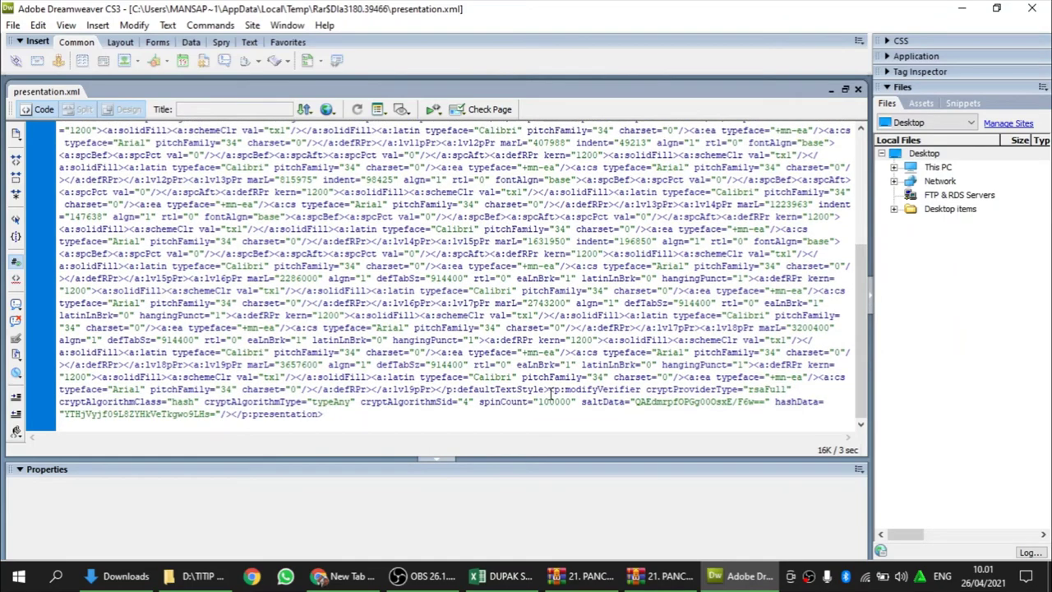
pyautogui.moveTo(550, 392)
pyautogui.mouseDown()
pyautogui.moveTo(559, 402)
pyautogui.moveTo(233, 415)
pyautogui.mouseUp()
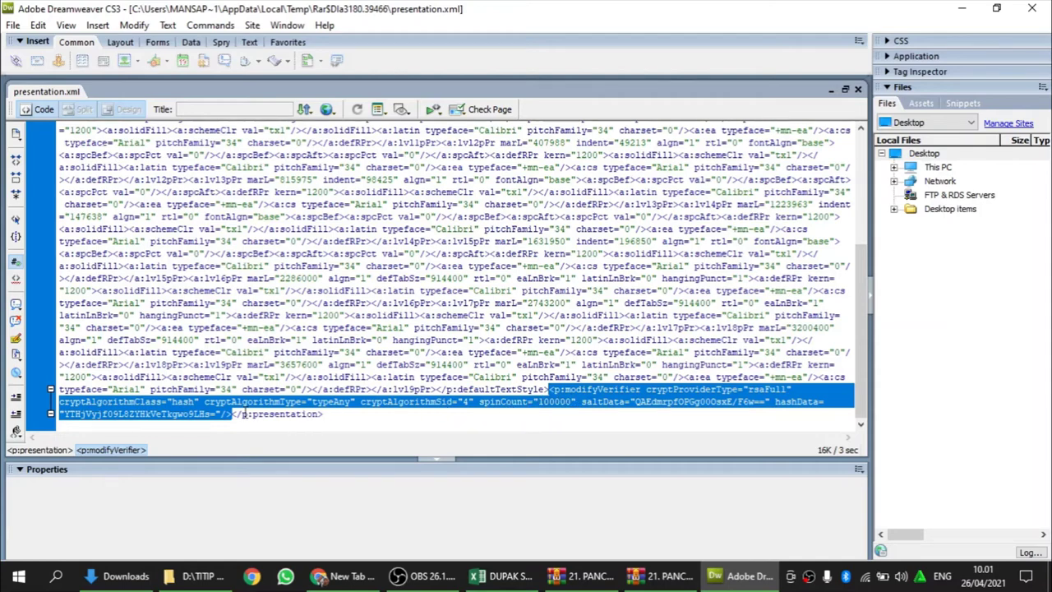
pyautogui.press('Delete')
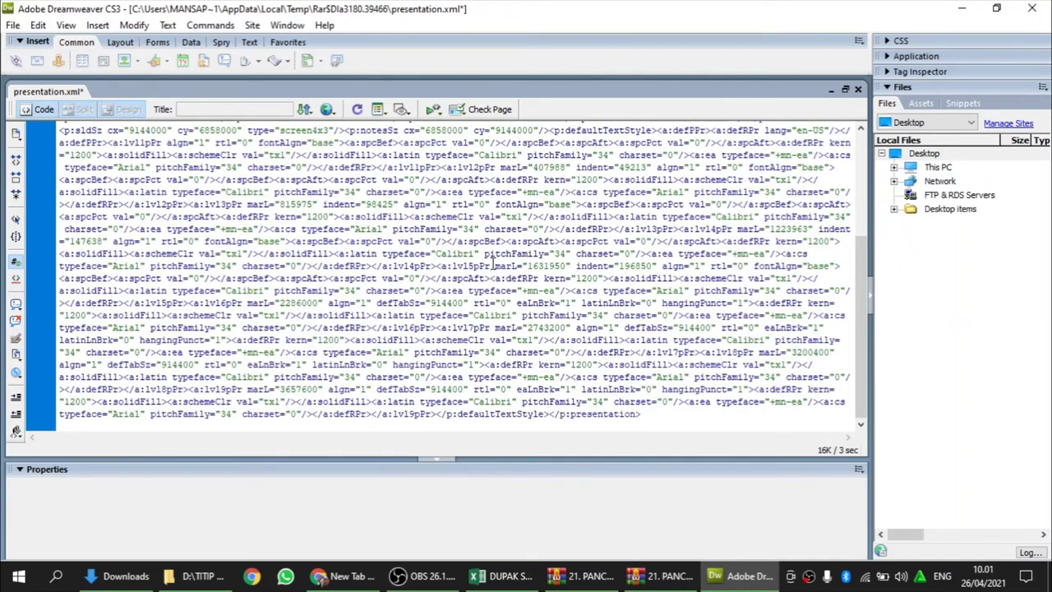
pyautogui.click(1032, 8)
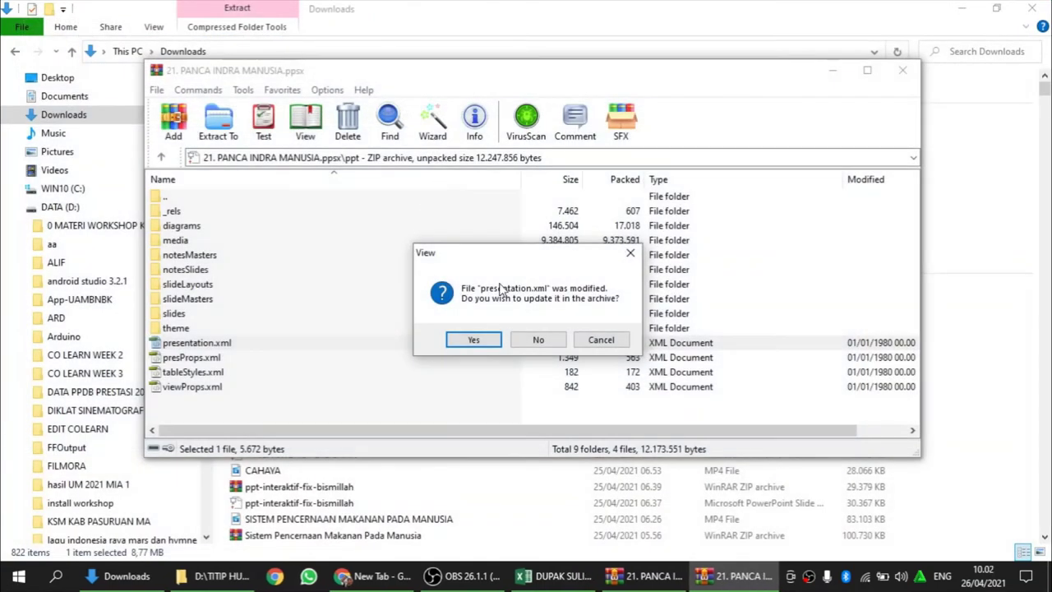
# Update presentation.xml in the PPSX, then the PPSX in the (2) zip, and close WinRAR.
pyautogui.click(474, 342)
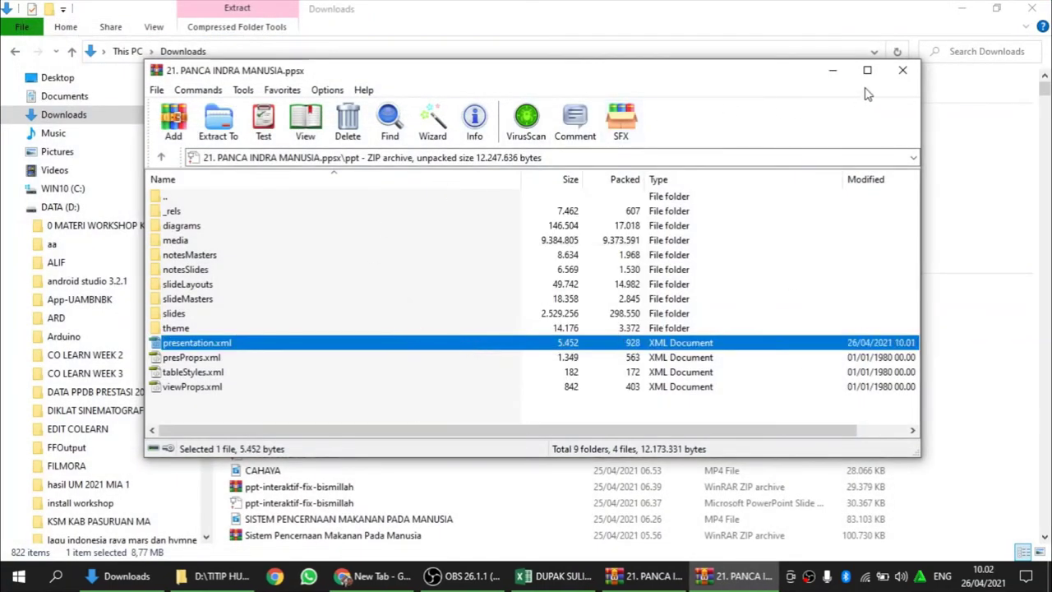
pyautogui.click(904, 74)
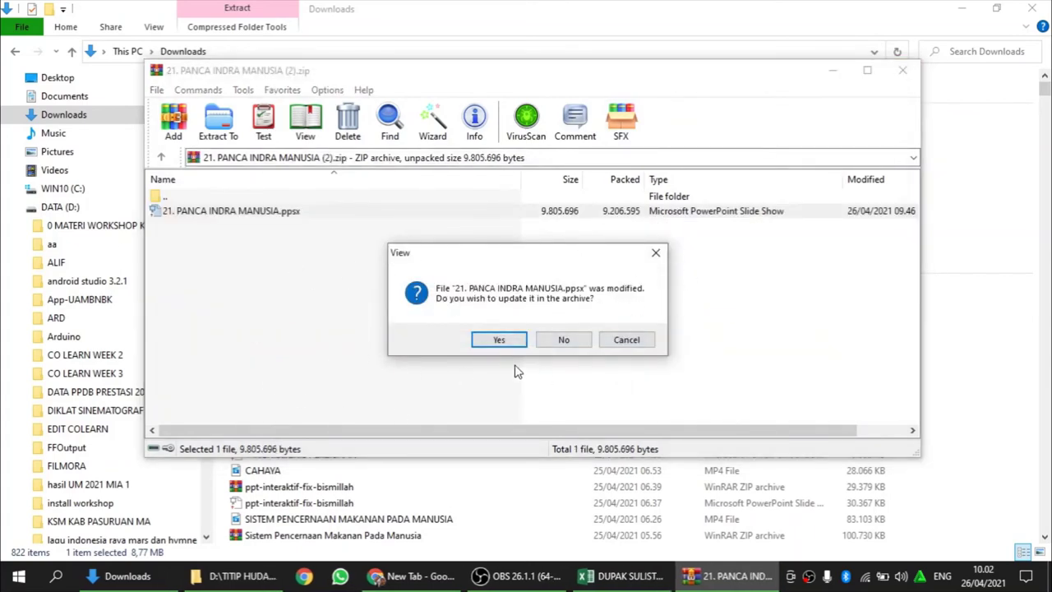
pyautogui.click(499, 341)
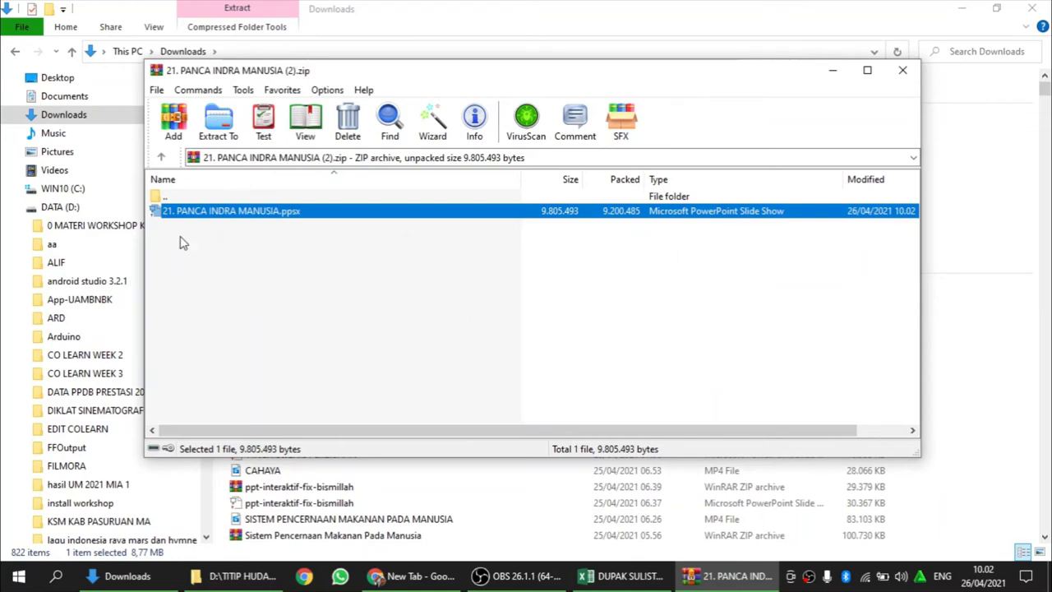
pyautogui.click(903, 71)
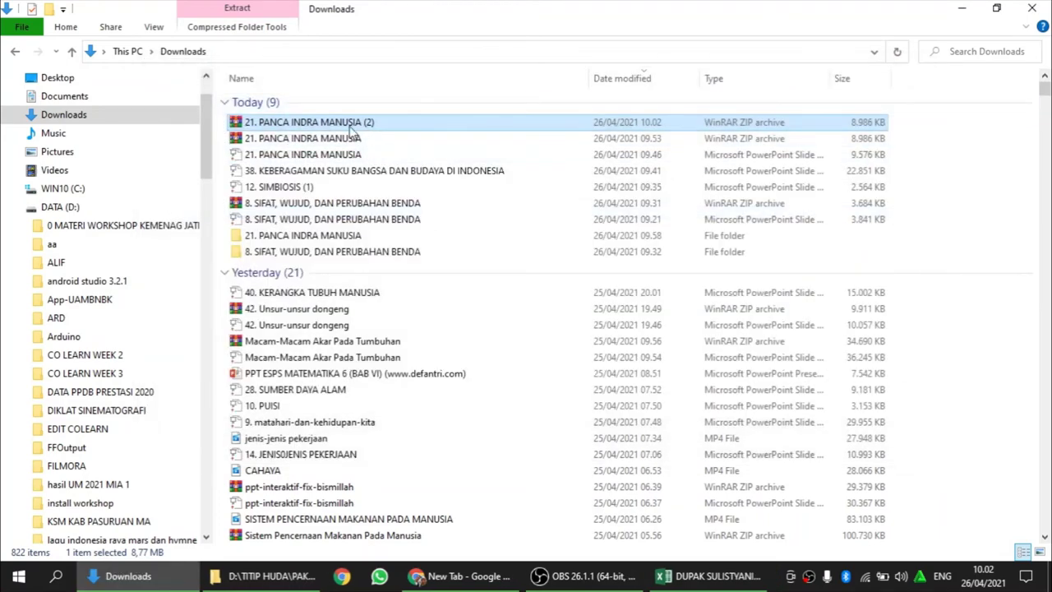
# Extract the (2) zip into a 21. PANCA INDRA MANUSIA (2) folder and open it.
pyautogui.rightClick(352, 127)
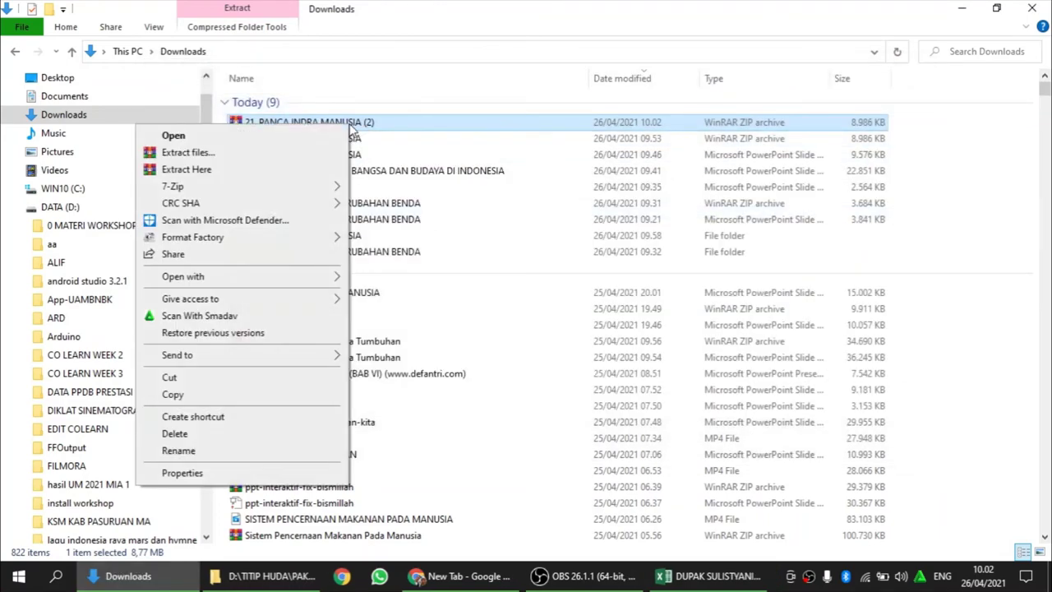
pyautogui.click(256, 156)
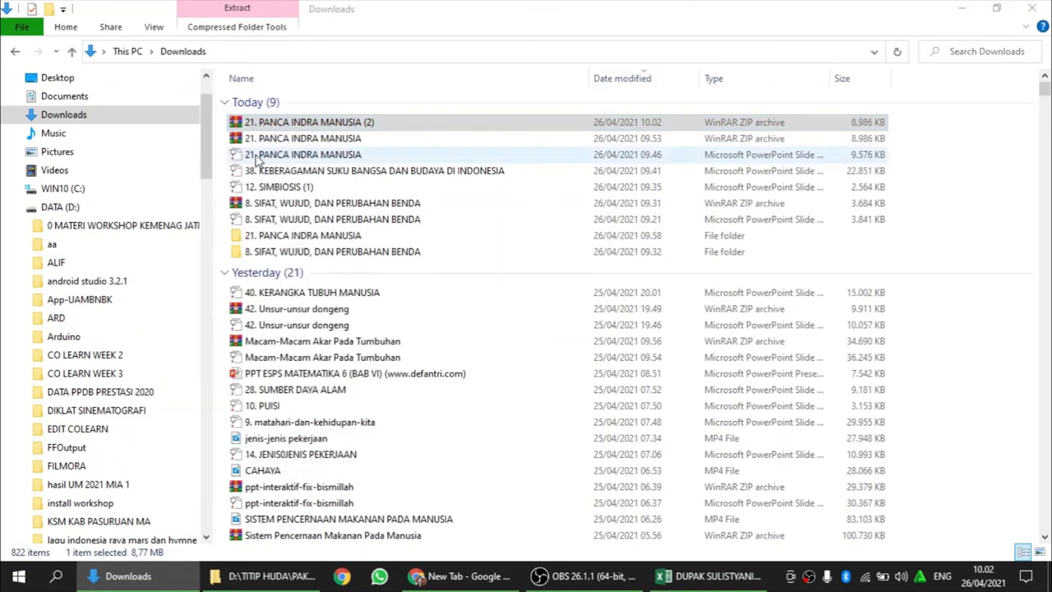
pyautogui.click(567, 462)
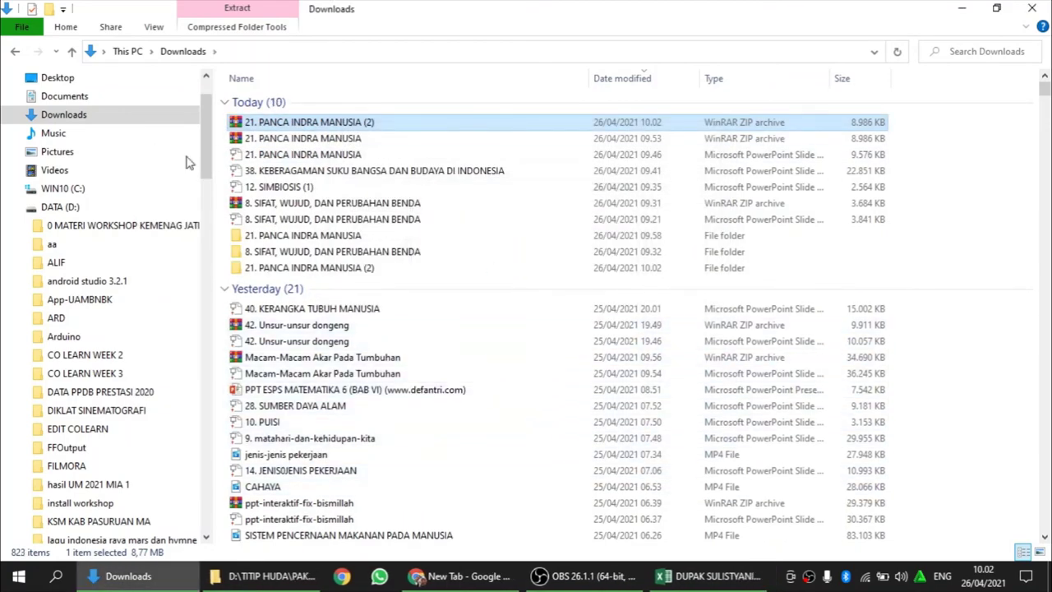
pyautogui.doubleClick(293, 269)
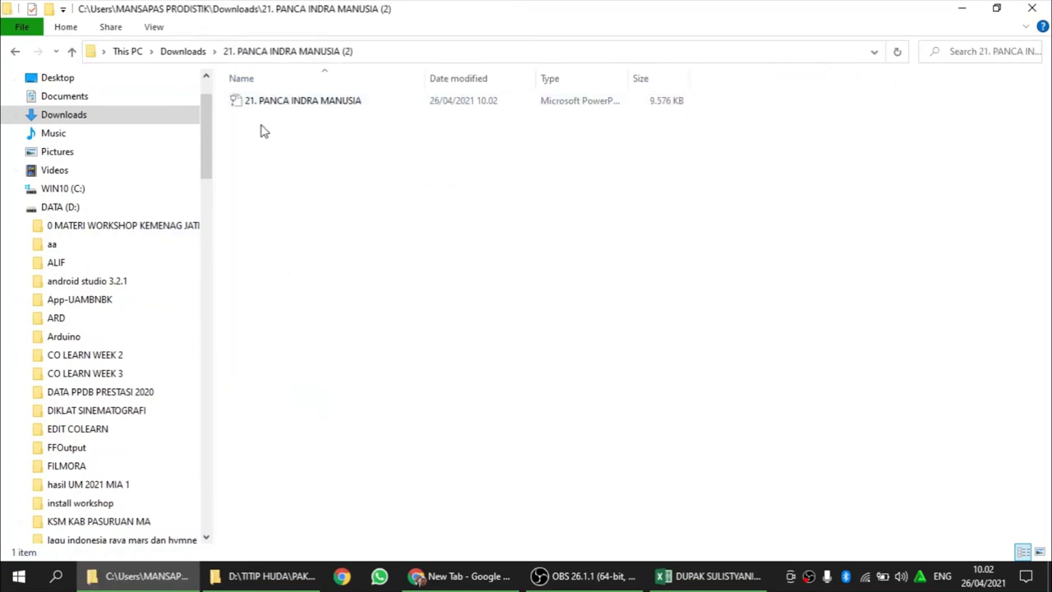
# Relaunch PowerPoint 2016, dismiss the activation notice, and start a blank presentation.
pyautogui.click(19, 575)
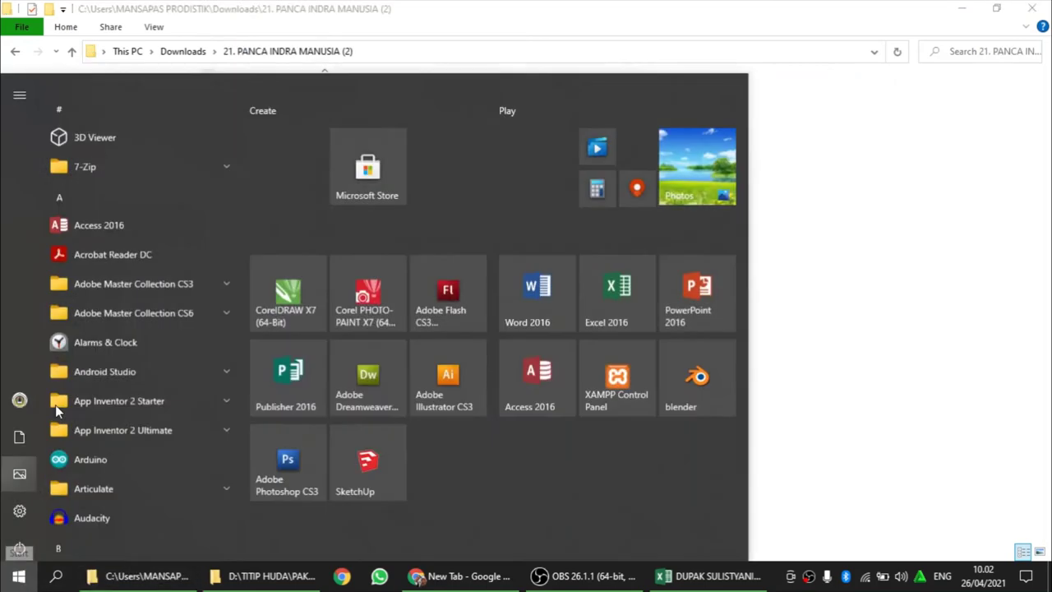
pyautogui.click(684, 285)
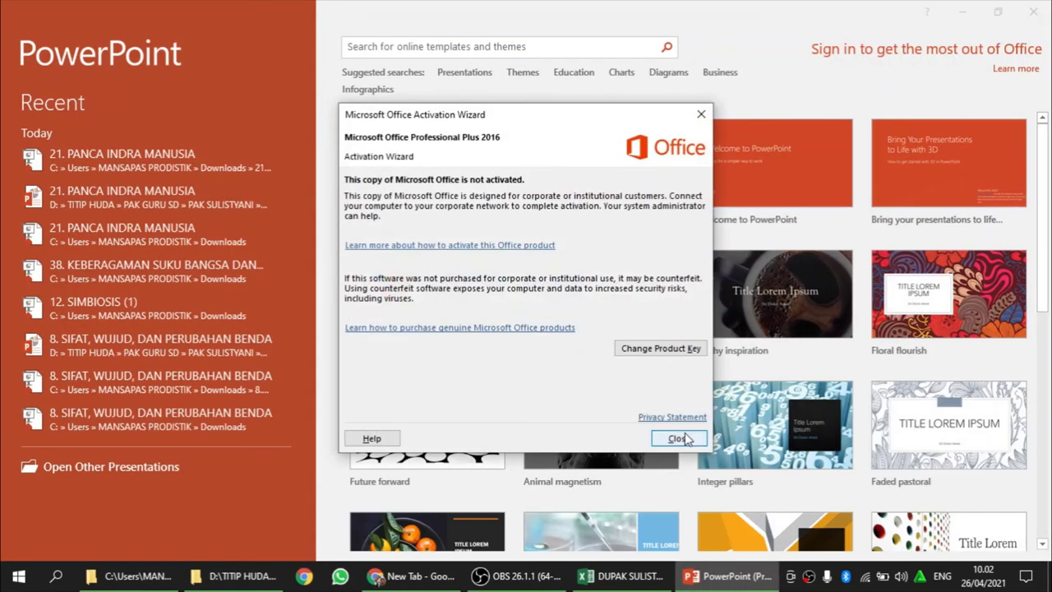
pyautogui.click(674, 434)
pyautogui.click(403, 174)
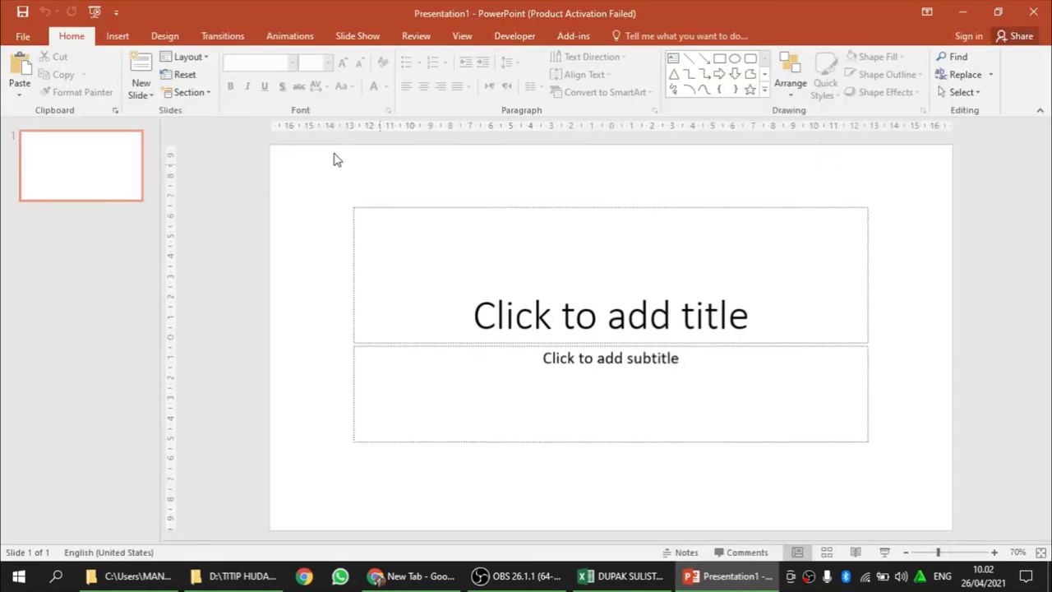
# Open the edited 21. PANCA INDRA MANUSIA.ppsx from Downloads\21. PANCA INDRA MANUSIA (2).
pyautogui.click(25, 37)
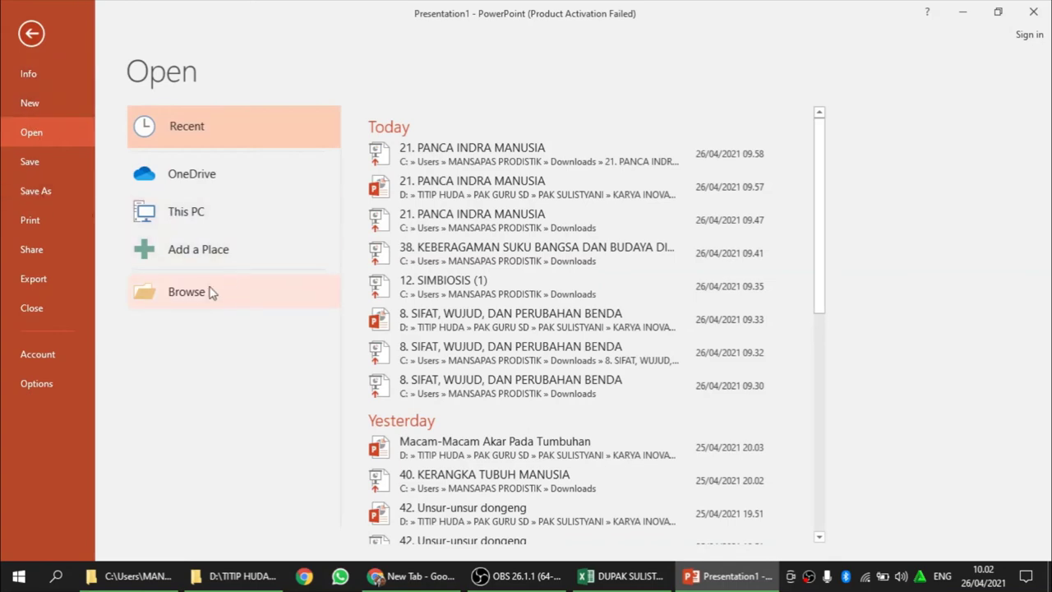
pyautogui.click(205, 292)
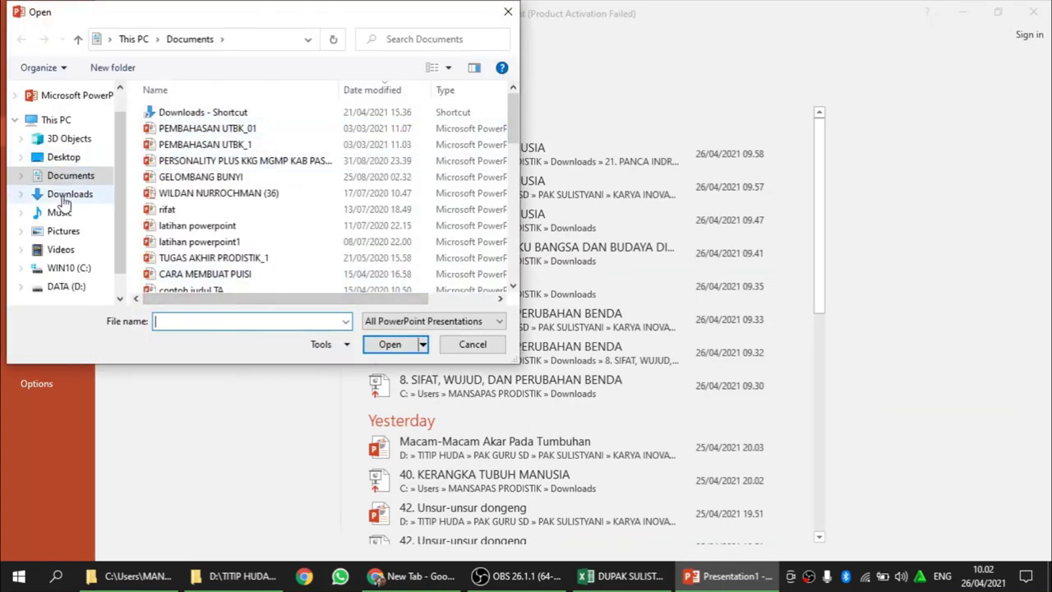
pyautogui.click(68, 198)
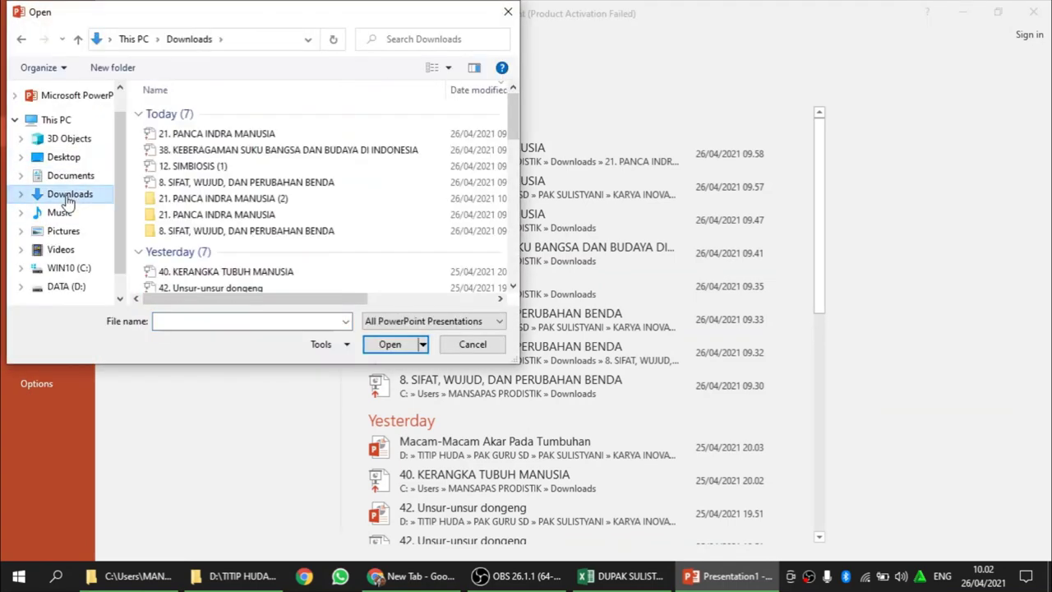
pyautogui.doubleClick(279, 199)
pyautogui.click(271, 115)
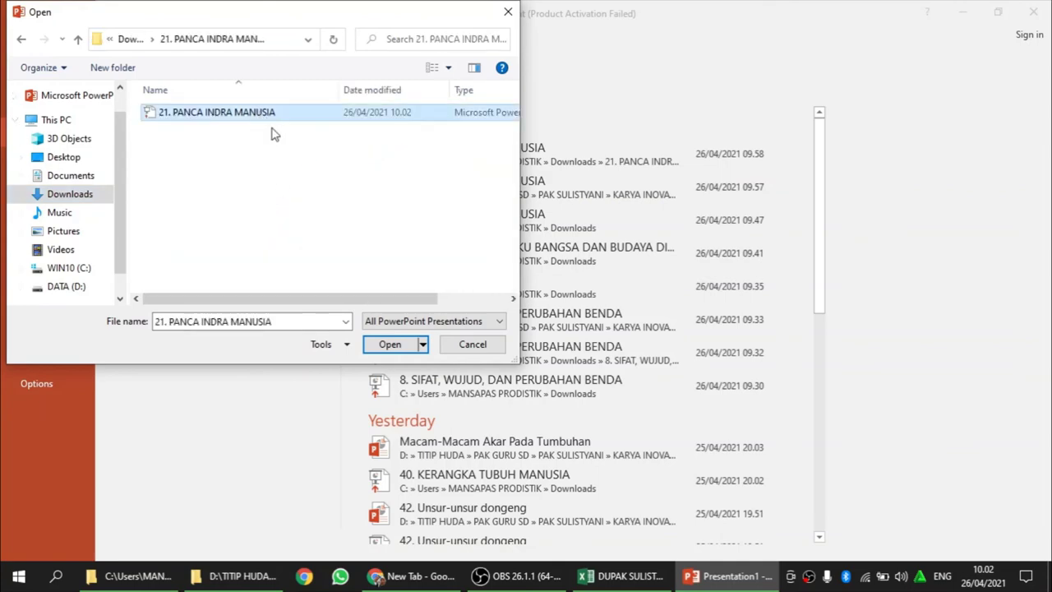
pyautogui.click(391, 344)
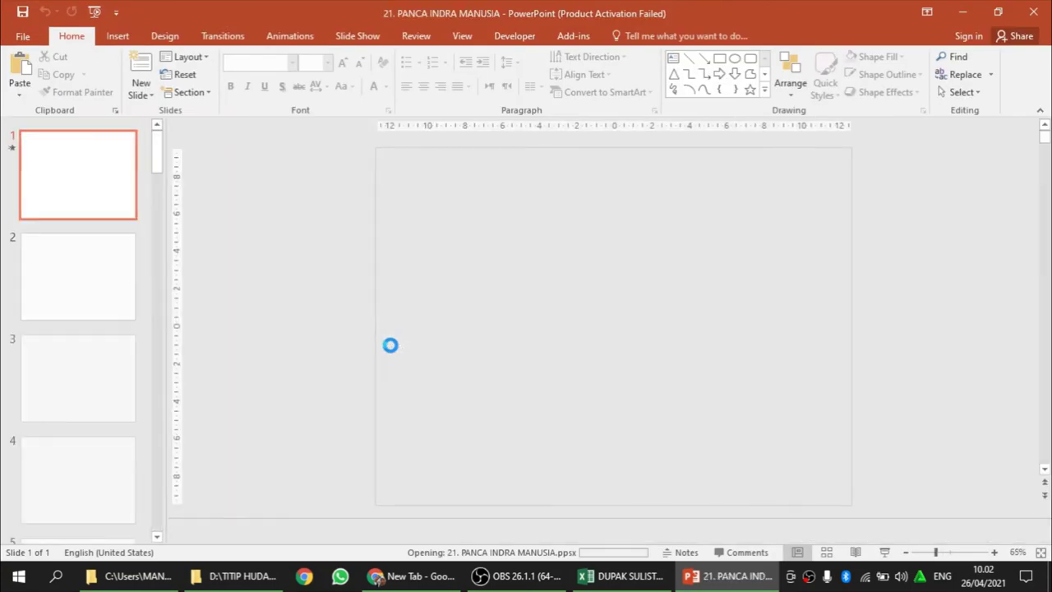